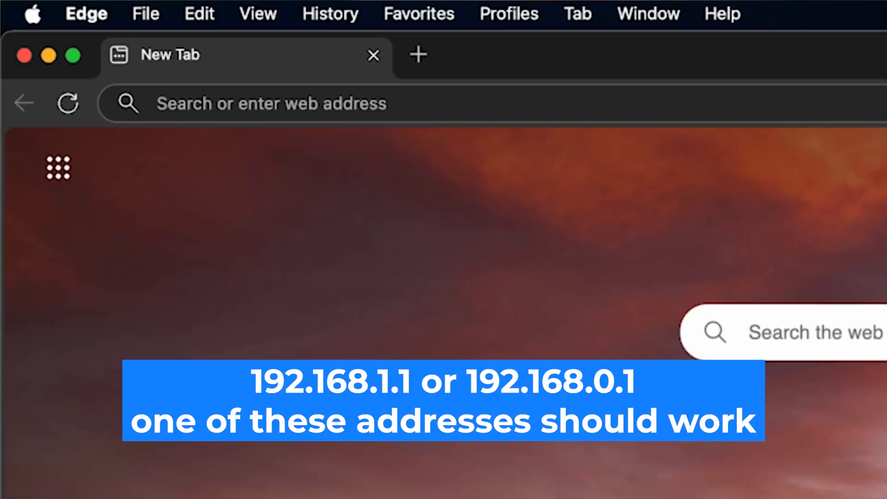
Load the router's login page at 192.168.1.1 in Edge
left_click(158, 103)
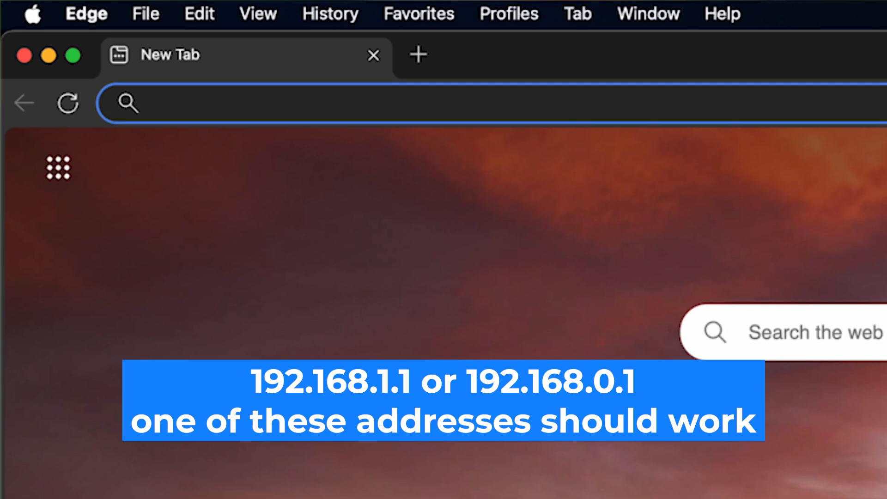
type("192.1")
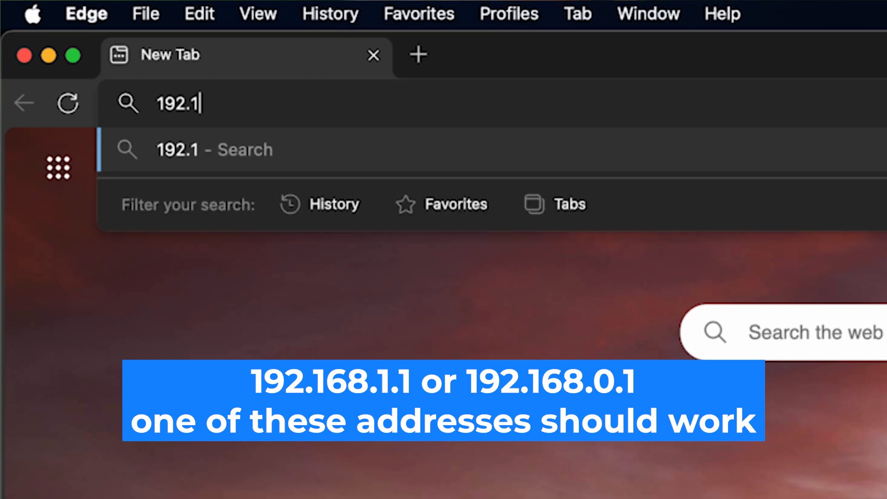
type("68.1.")
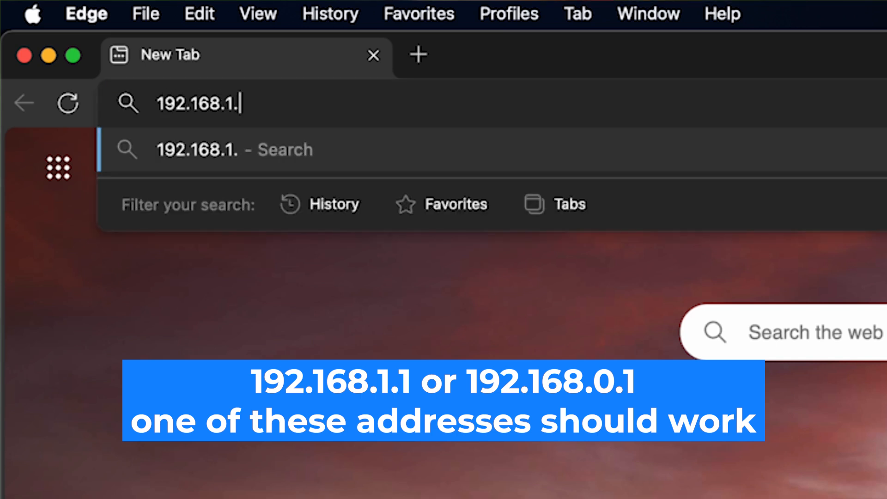
type("1")
key("Return")
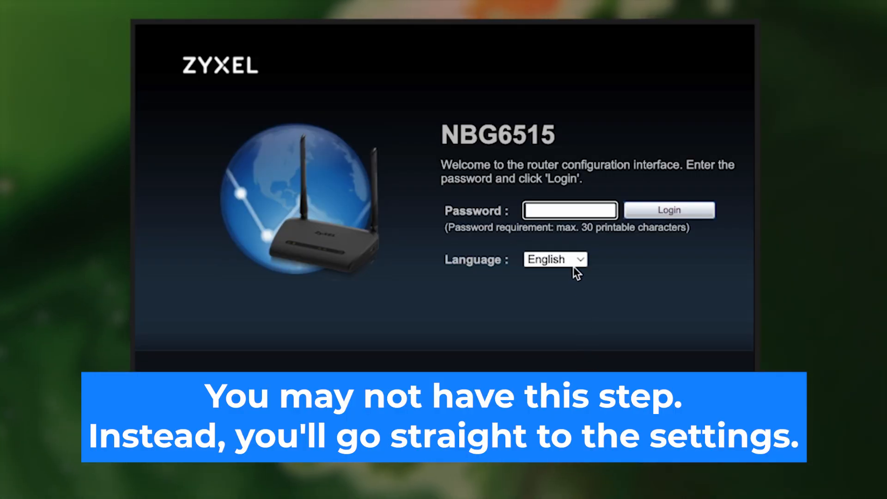
Keep English as the language, enter and verify the default router password, and log in
left_click(575, 256)
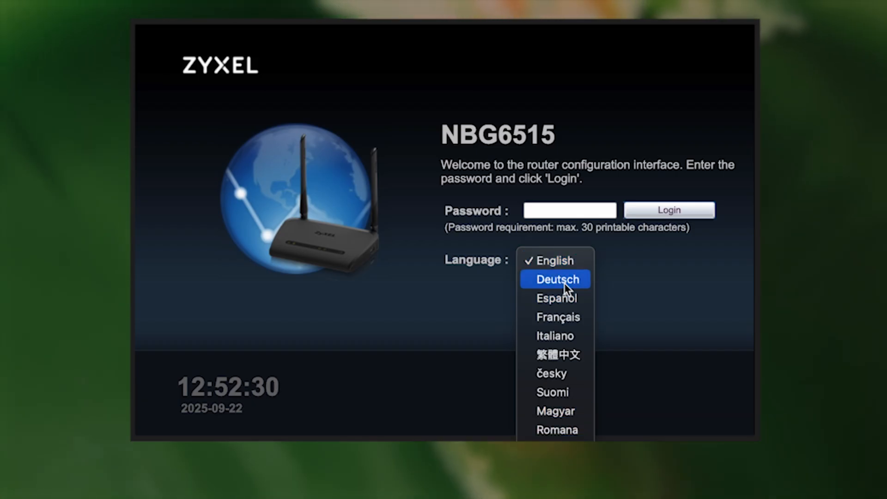
left_click(568, 259)
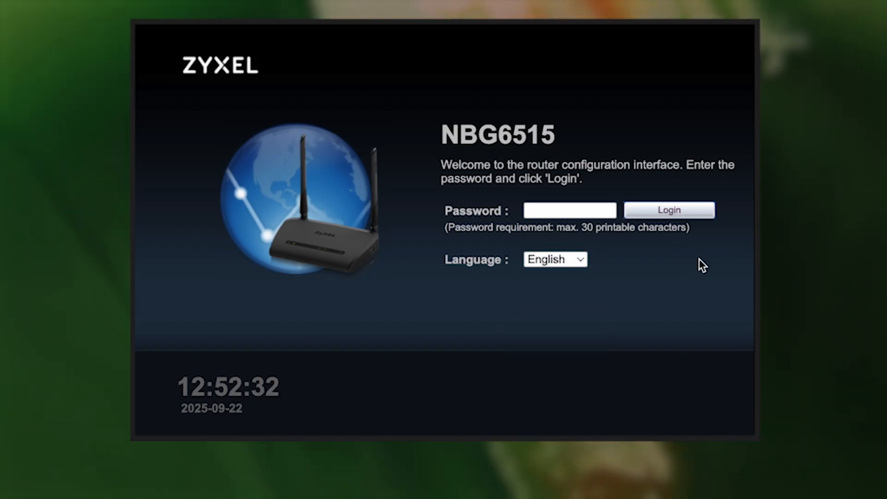
left_click(578, 209)
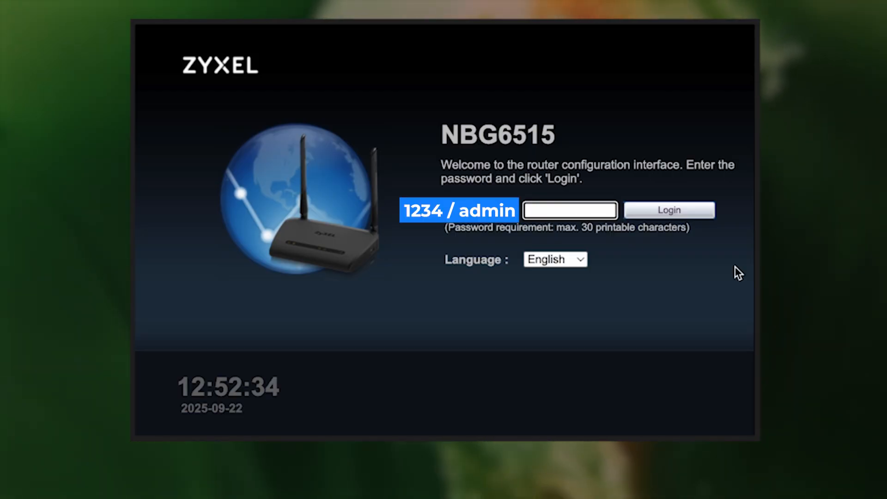
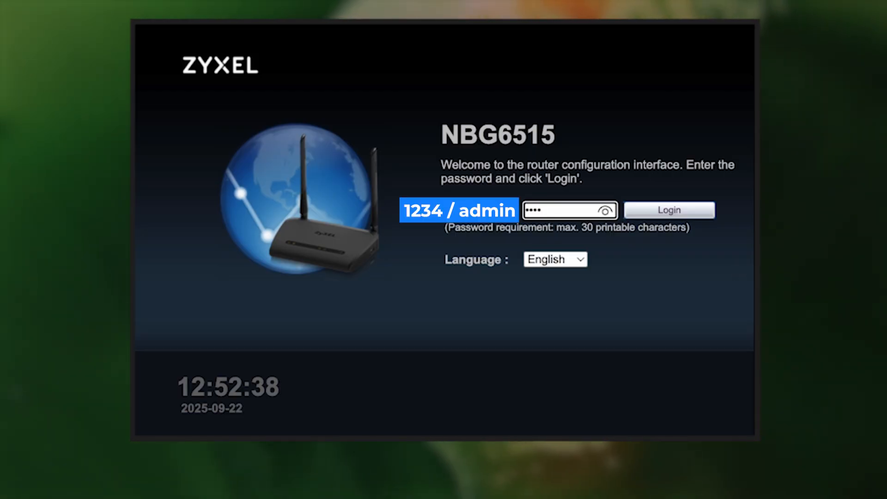
left_click(605, 211)
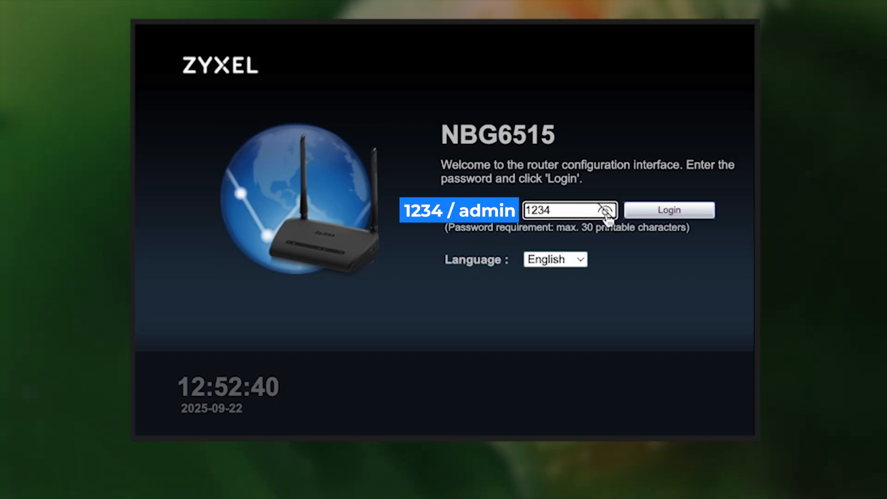
left_click(606, 211)
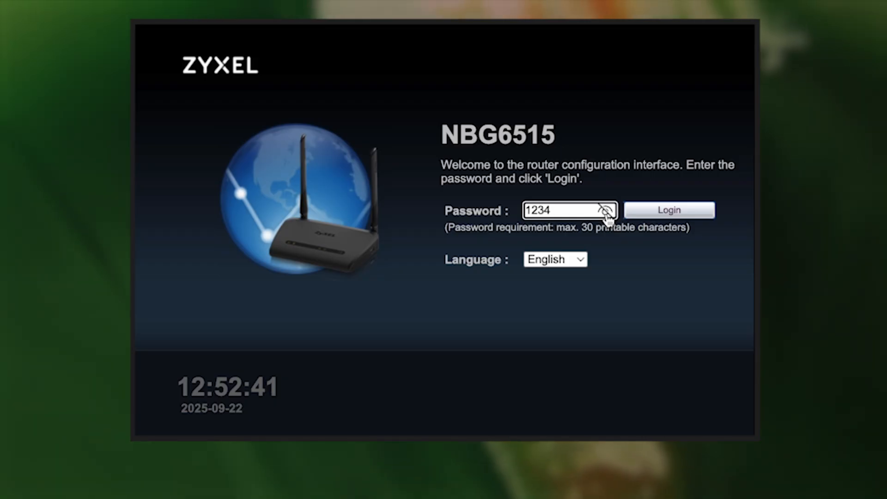
left_click(605, 212)
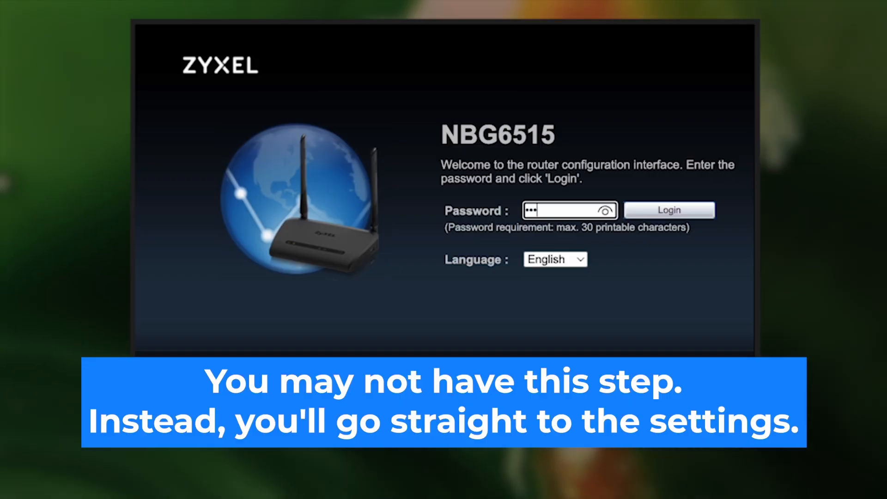
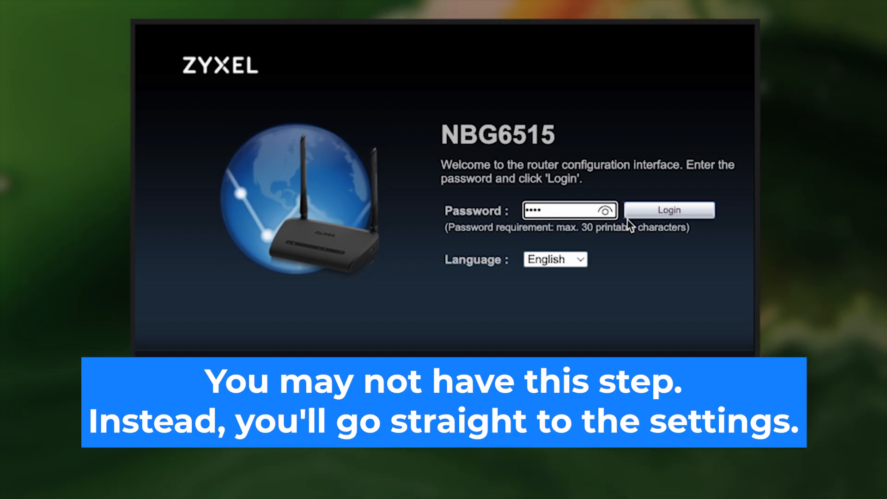
left_click(605, 212)
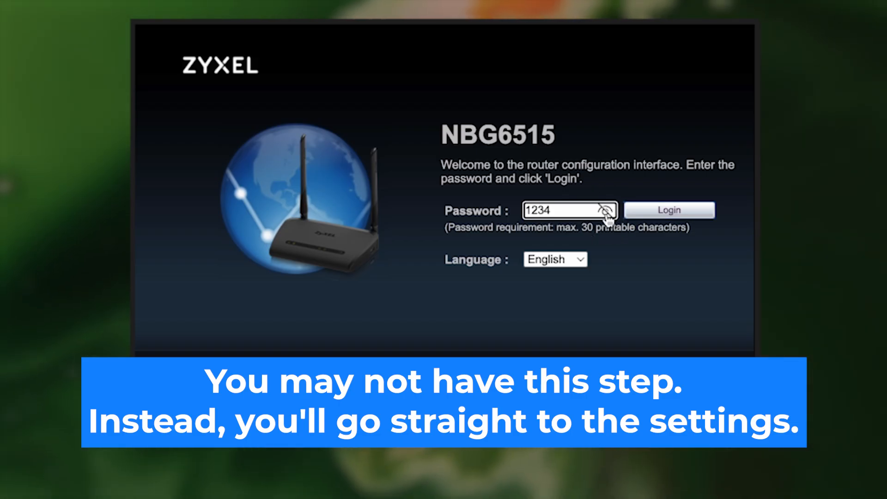
left_click(606, 212)
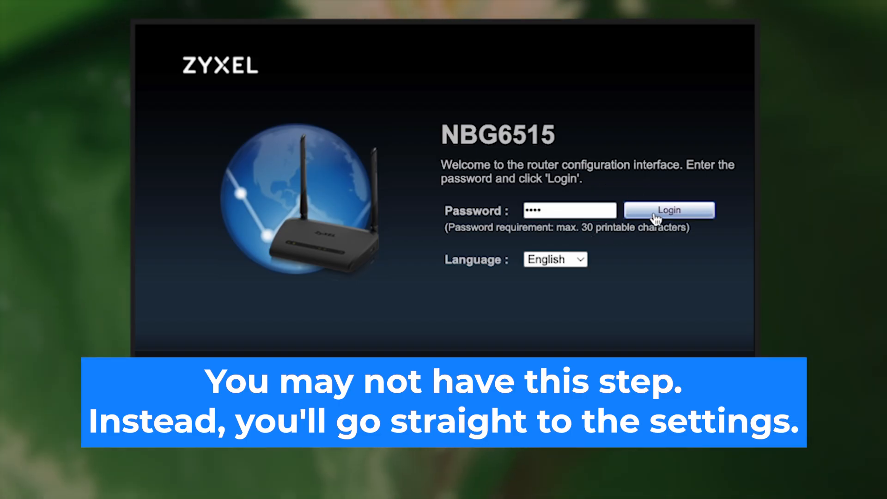
left_click(655, 213)
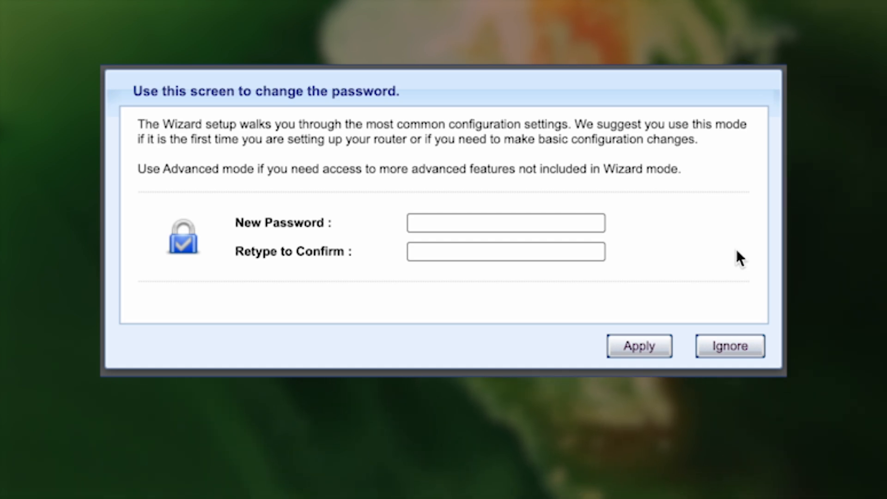
Enter and confirm a new admin password, then apply it
left_click(480, 223)
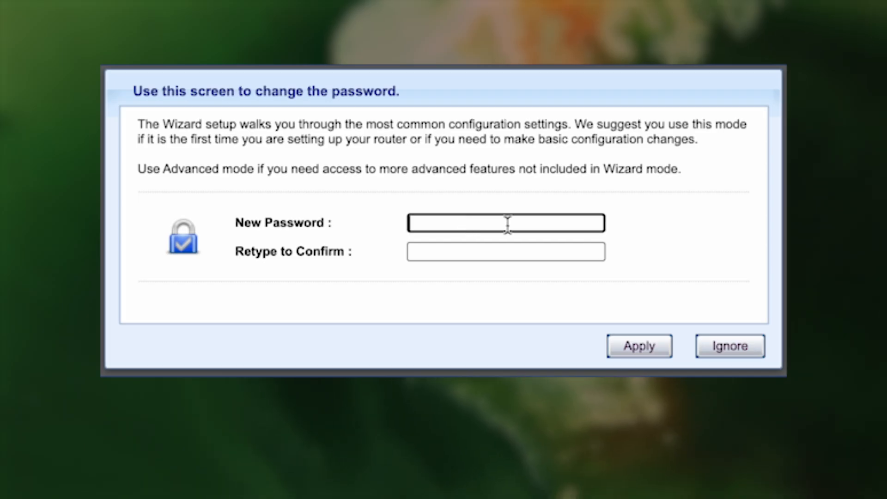
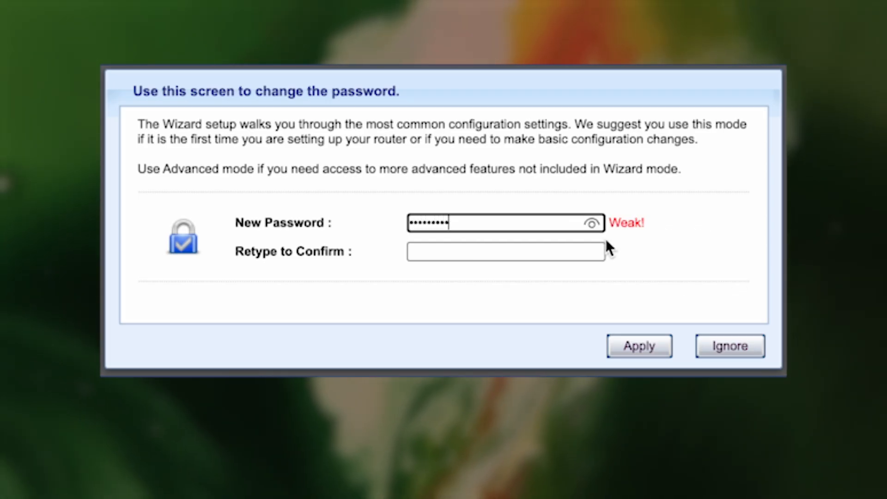
left_click(555, 253)
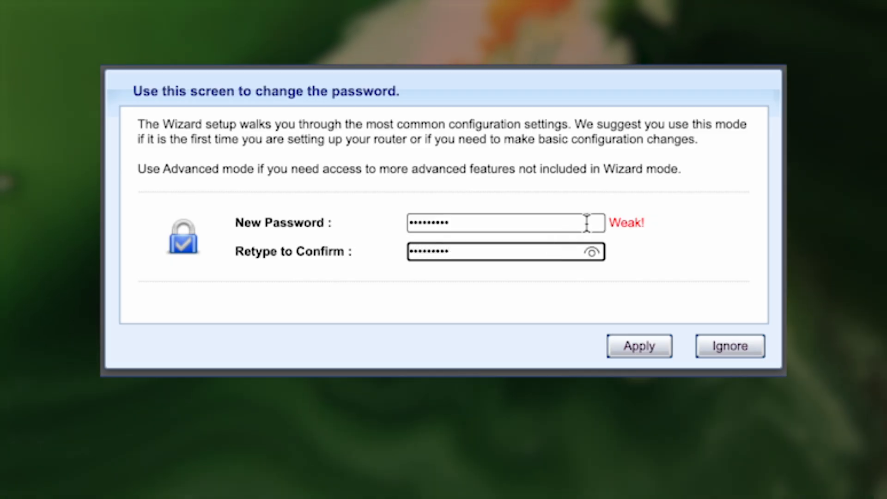
left_click(591, 252)
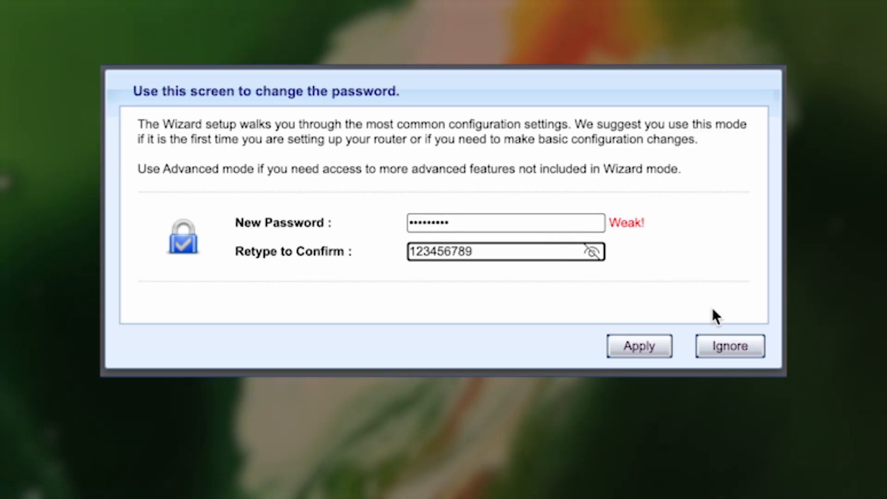
left_click(627, 353)
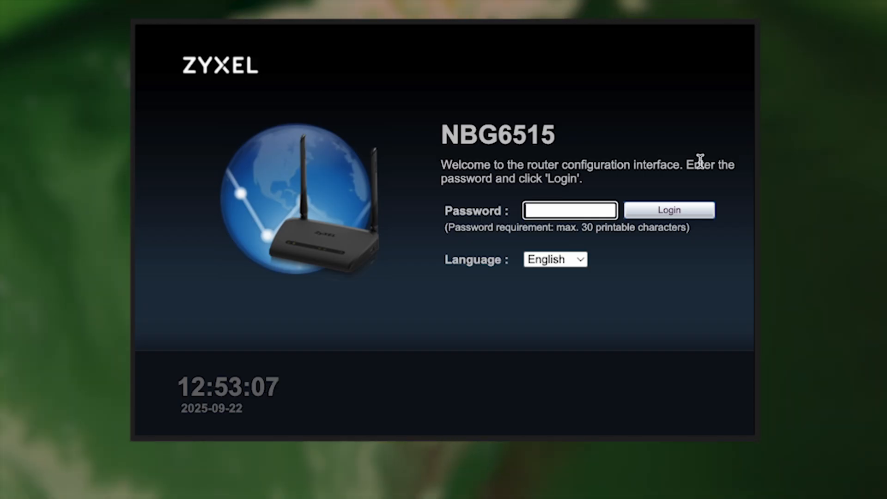
Log back in with the new admin password after checking it
type("*********")
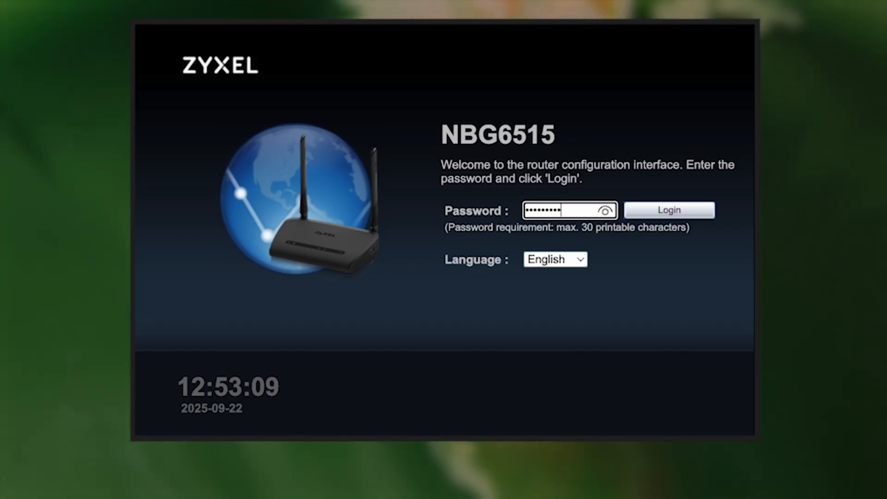
left_click(604, 211)
left_click(663, 212)
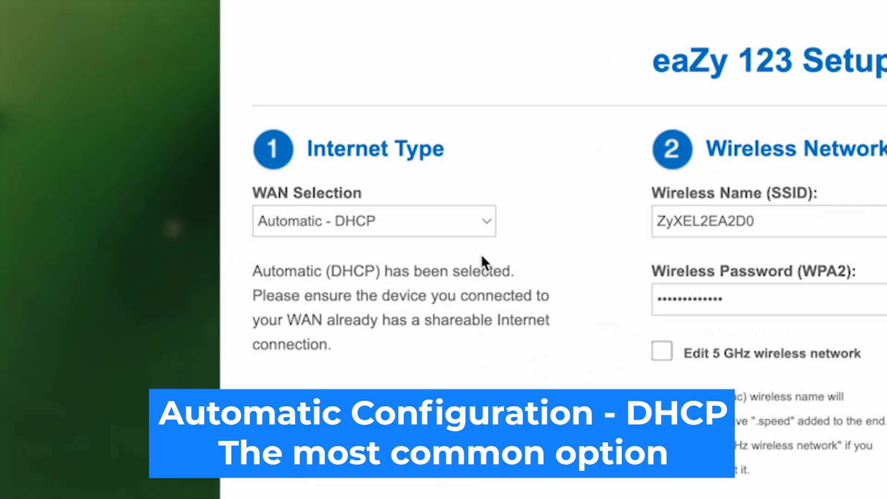
left_click(483, 220)
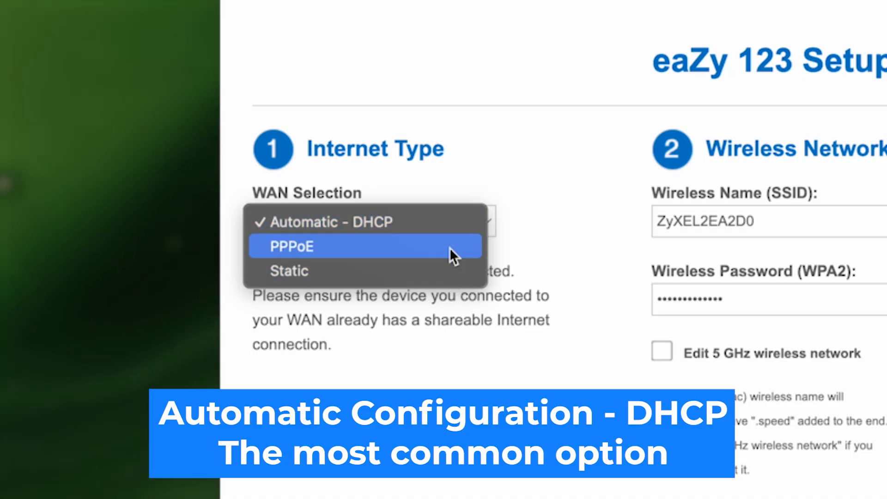
left_click(376, 221)
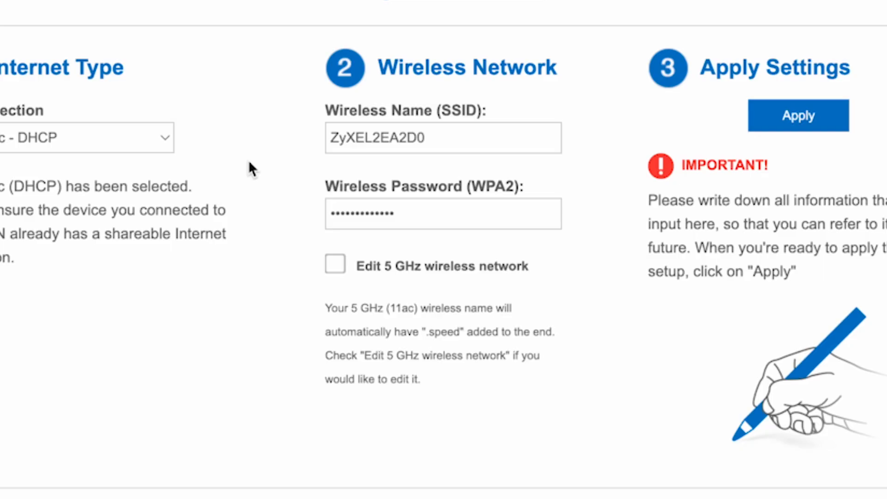
Set the 2.4 GHz network name to ZyXEL and replace its Wi-Fi password
left_click(460, 134)
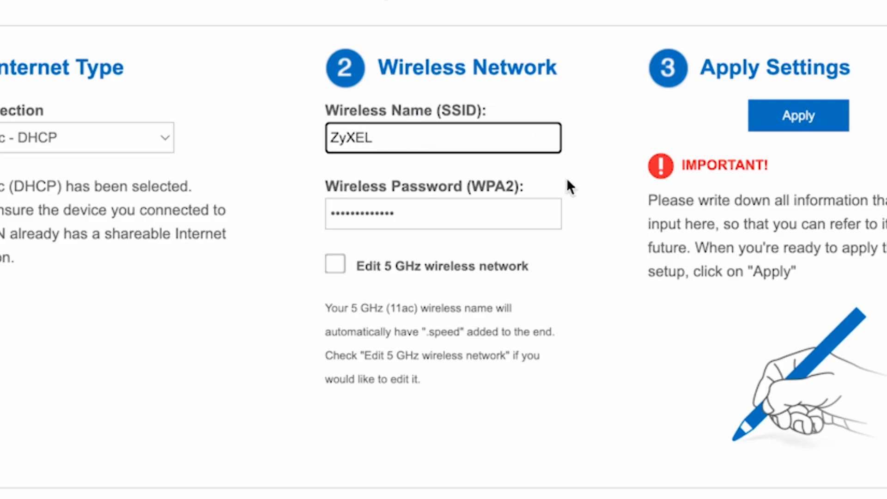
left_click(590, 359)
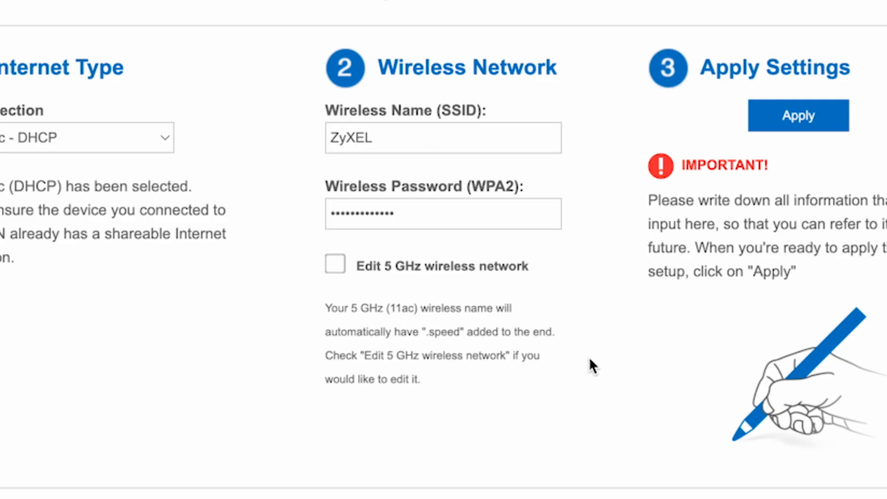
left_click(459, 208)
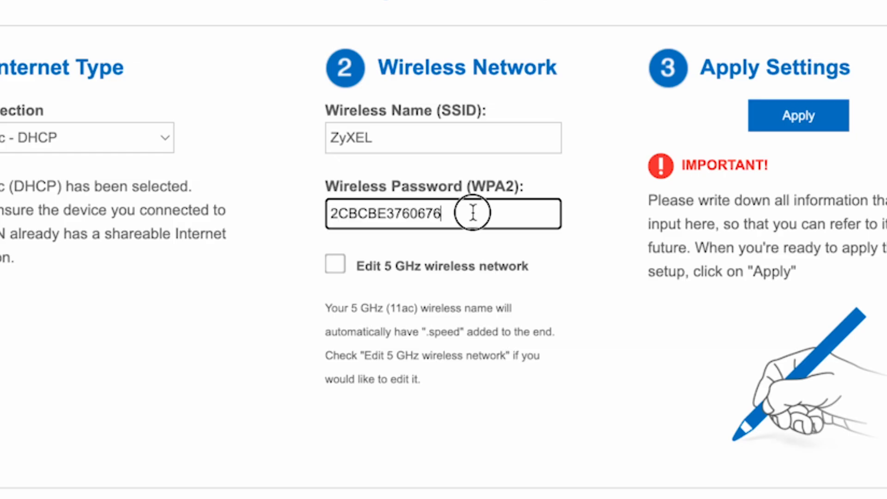
left_click_drag(472, 212, 322, 217)
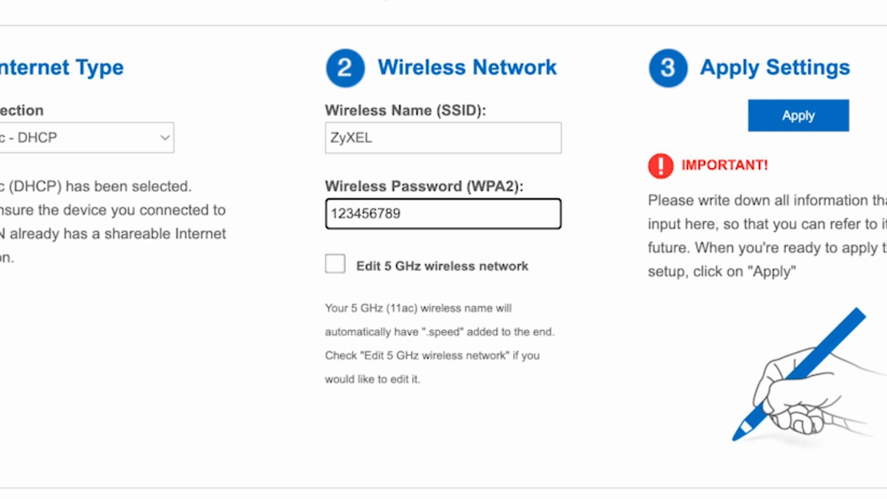
left_click(539, 333)
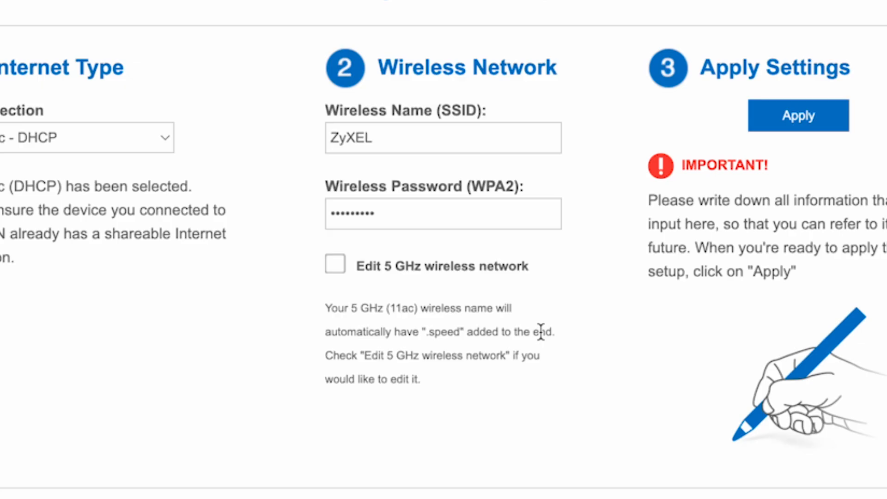
Enable separate 5 GHz editing and set the name ZyXEL 5G with its own password
left_click(337, 265)
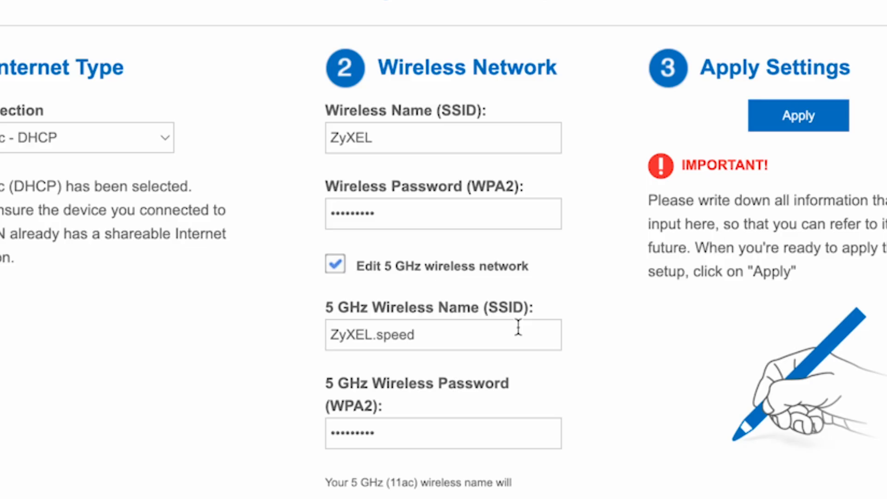
left_click(437, 334)
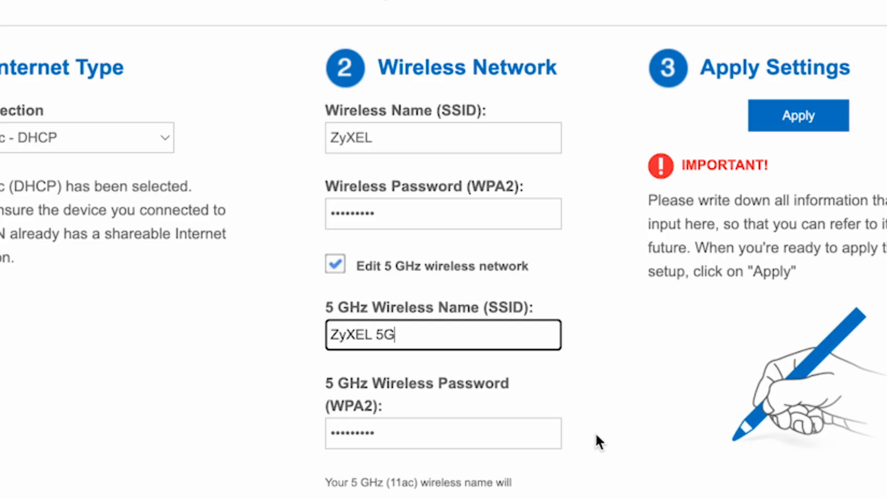
left_click(495, 442)
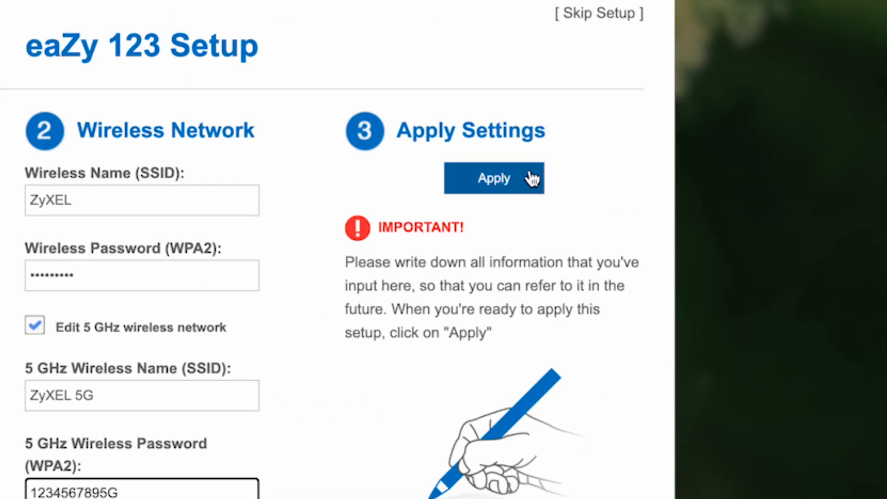
Apply the new ZyXEL and ZyXEL 5G wireless settings in the eaZy 123 wizard
left_click(531, 178)
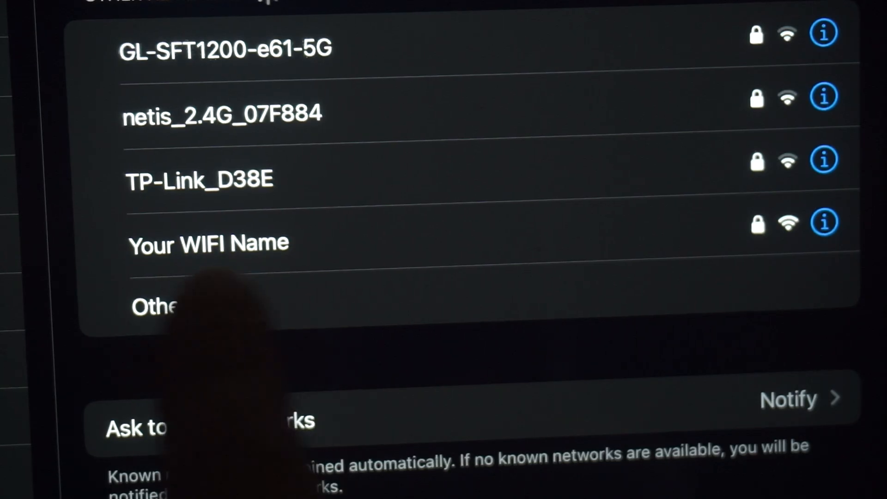
Join the 'Your WIFI Name' network from the tablet's Wi-Fi list
left_click(254, 240)
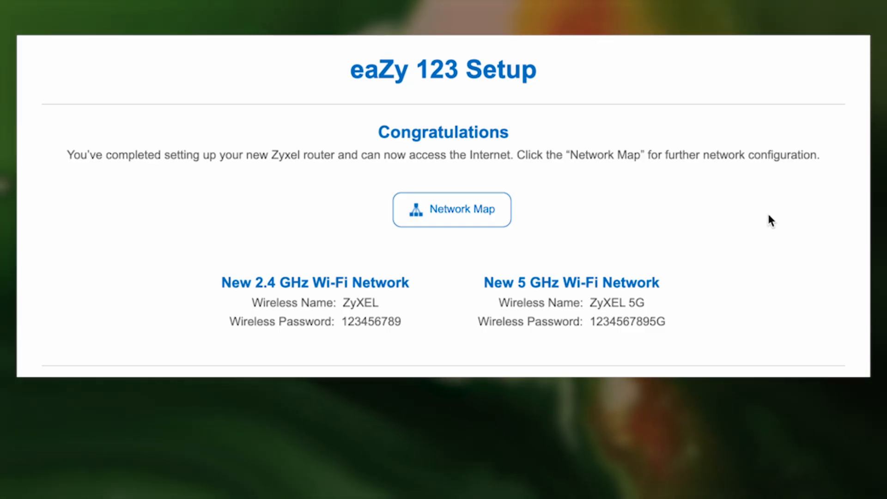
Go from the Congratulations page to the Network Map dashboard
left_click(469, 209)
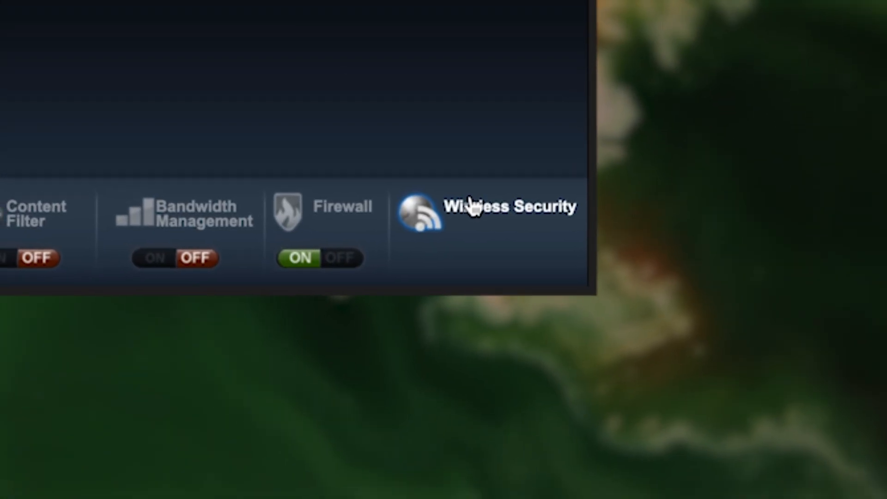
left_click(458, 201)
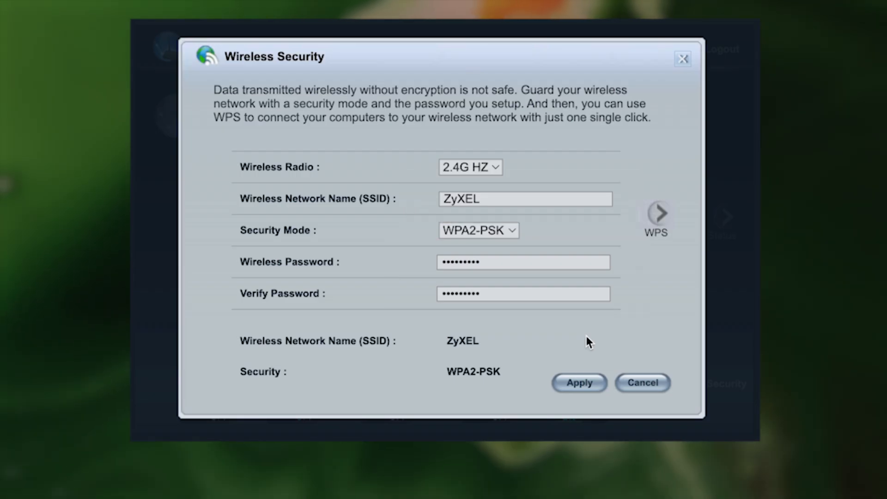
left_click(592, 384)
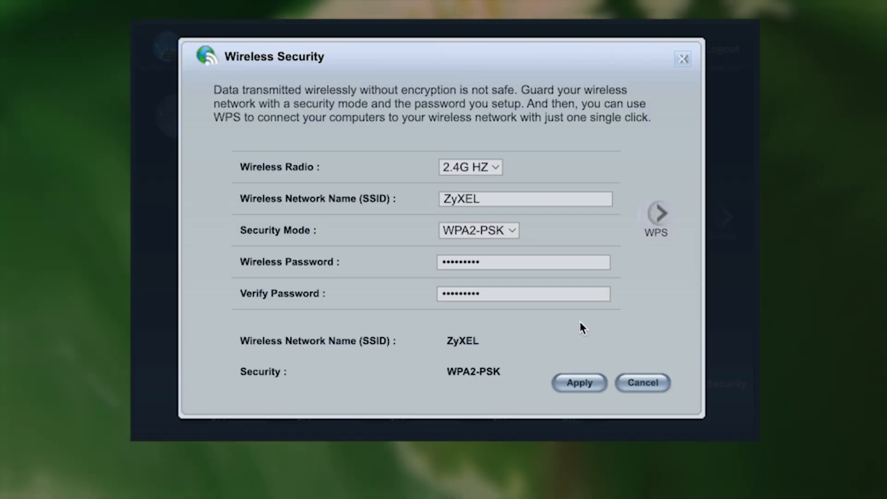
left_click(493, 169)
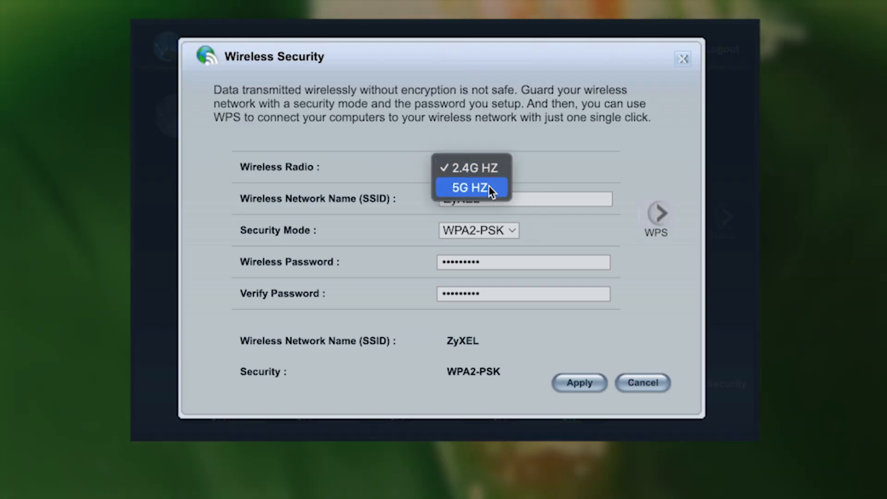
left_click(487, 187)
left_click(502, 164)
left_click(500, 152)
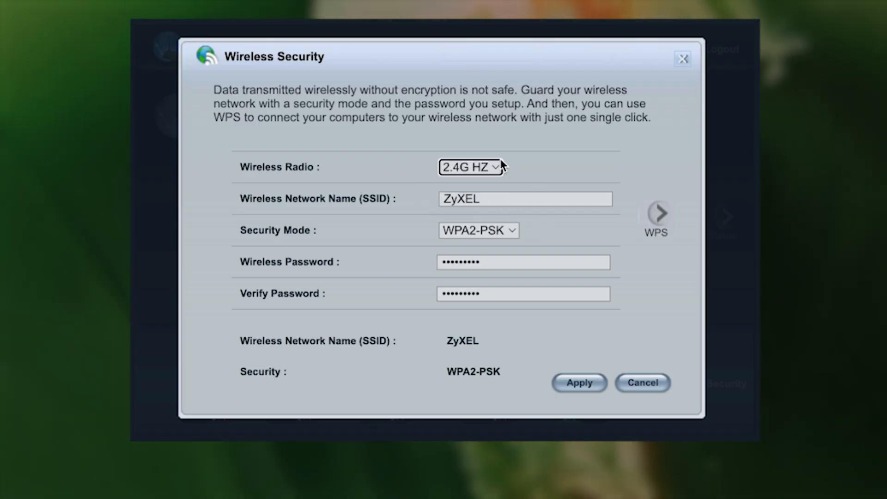
left_click(451, 199)
left_click(494, 262)
left_click(499, 295)
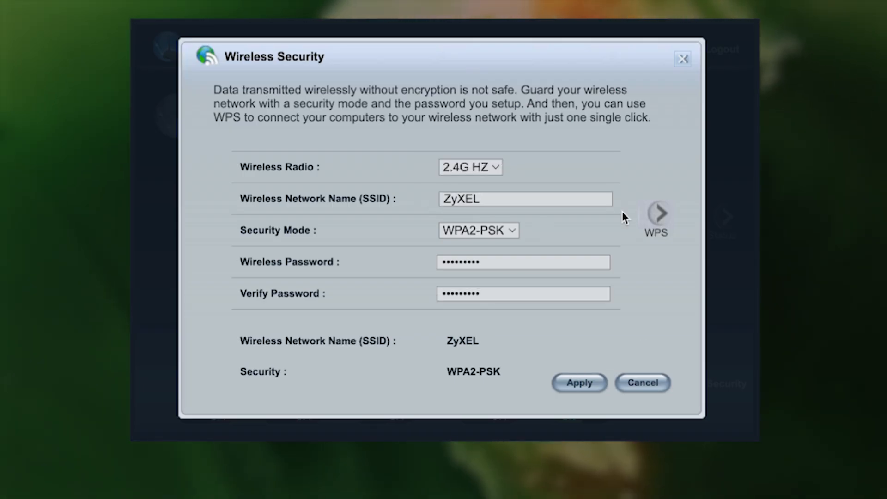
left_click(683, 59)
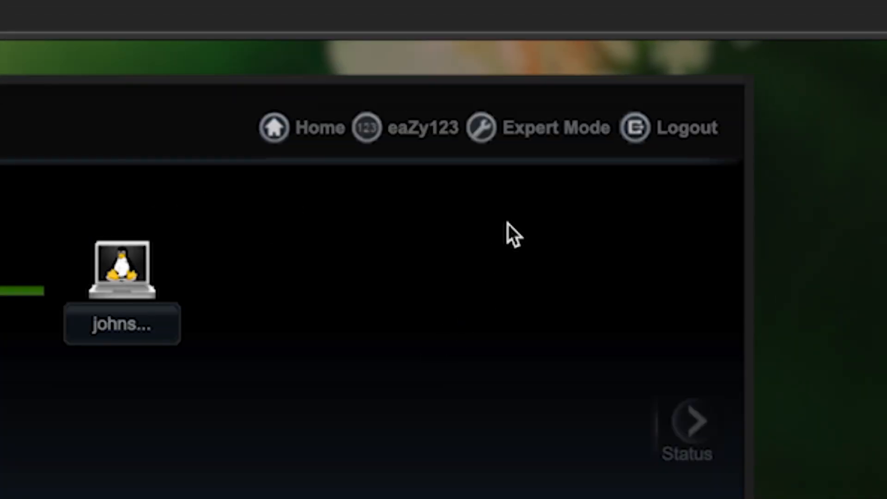
In Expert Mode, go to Maintenance > Restart and request a router restart
left_click(529, 139)
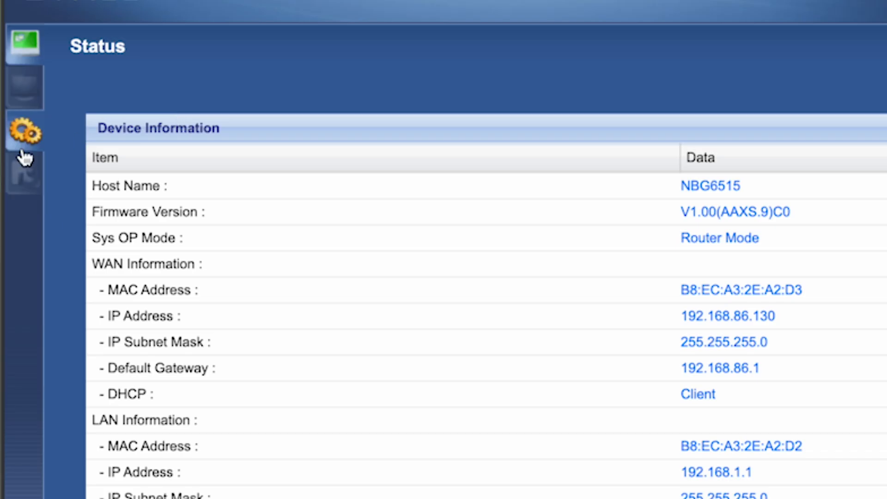
left_click(19, 174)
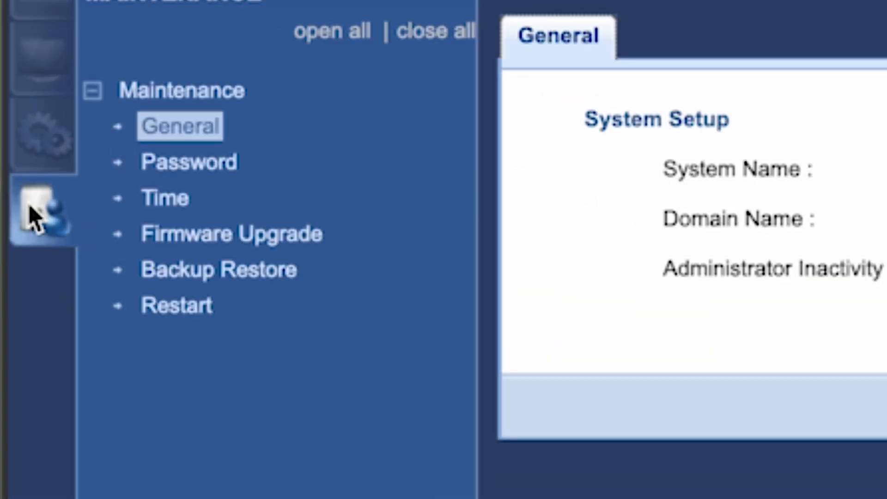
left_click(178, 310)
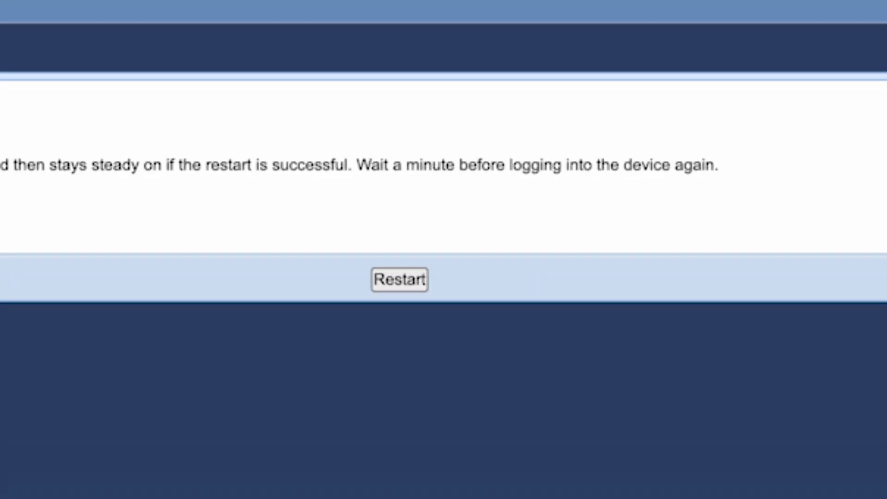
left_click(396, 287)
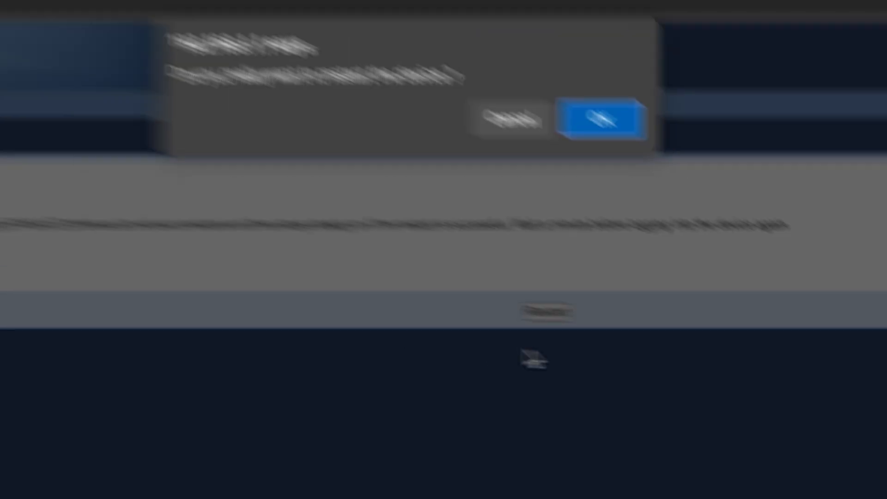
Confirm the restart prompt with OK so the router reboots
left_click(631, 132)
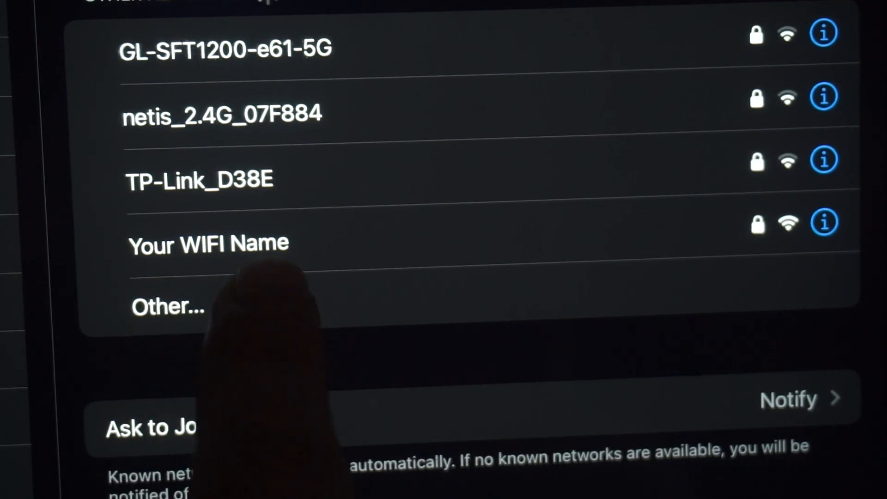
Rejoin the 'Your WIFI Name' network and enter the admin password on the router login page
left_click(259, 245)
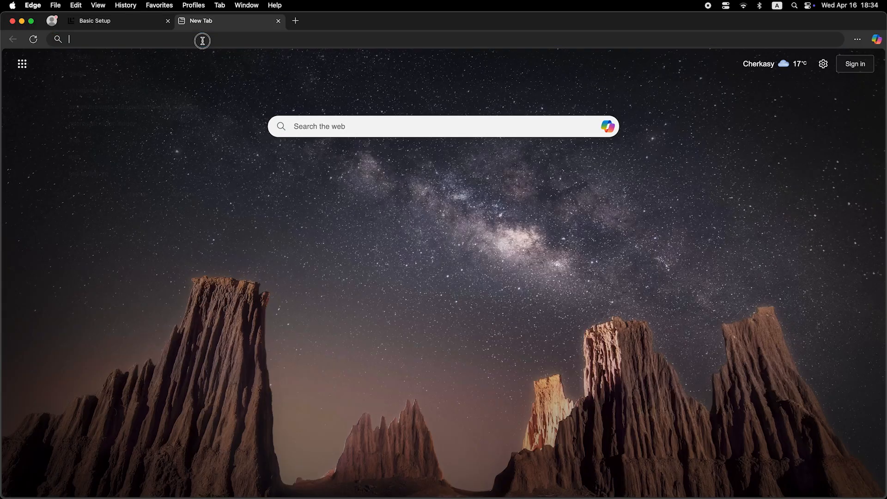
left_click(202, 40)
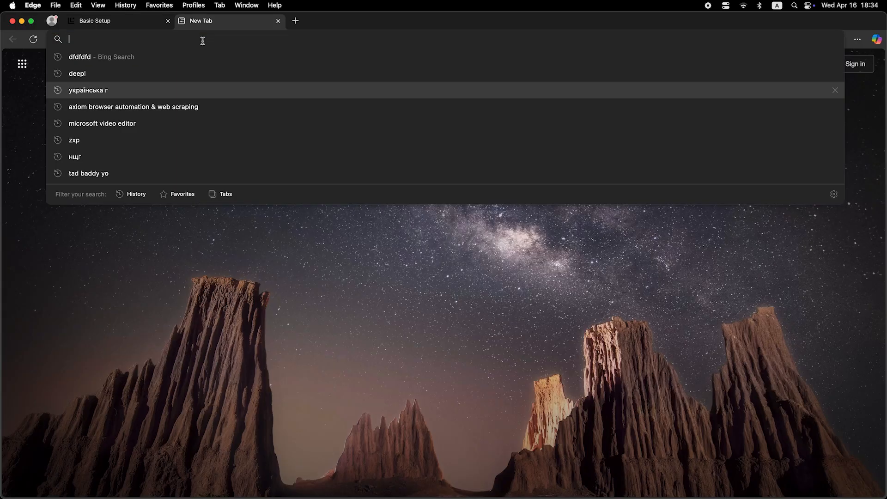
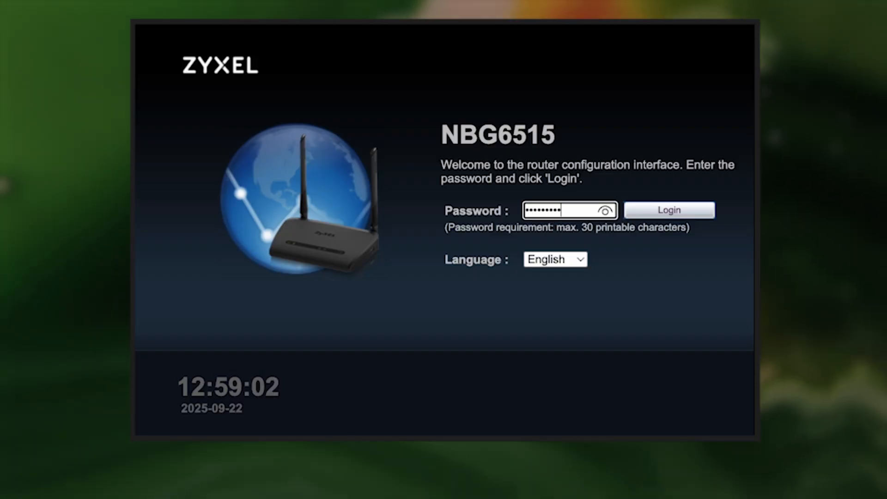
Log in to the router and switch to the Expert Mode Status page
left_click(680, 208)
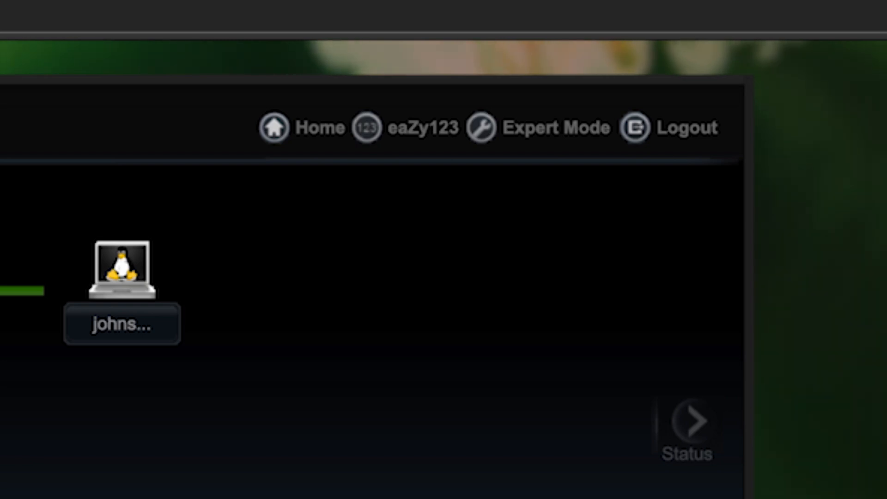
left_click(567, 130)
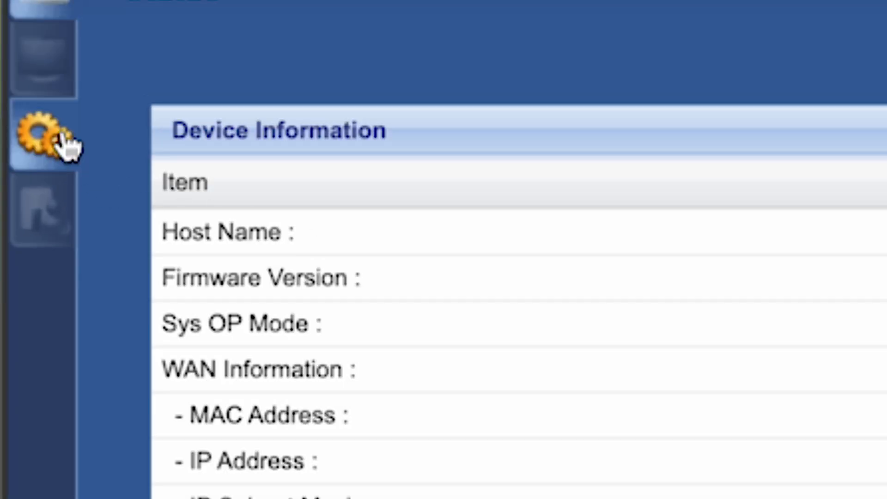
Set Network > WAN to clone the computer's MAC address, apply it, and go to Maintenance
left_click(65, 144)
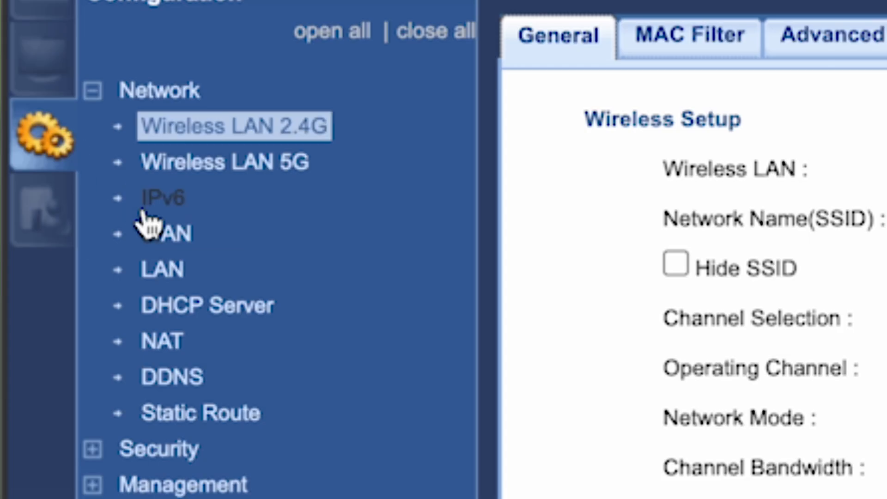
left_click(175, 236)
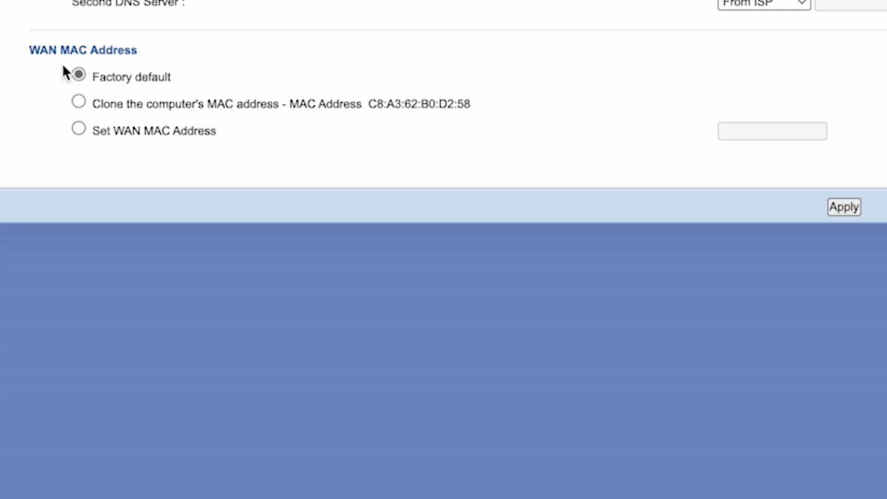
left_click(79, 102)
left_click(853, 210)
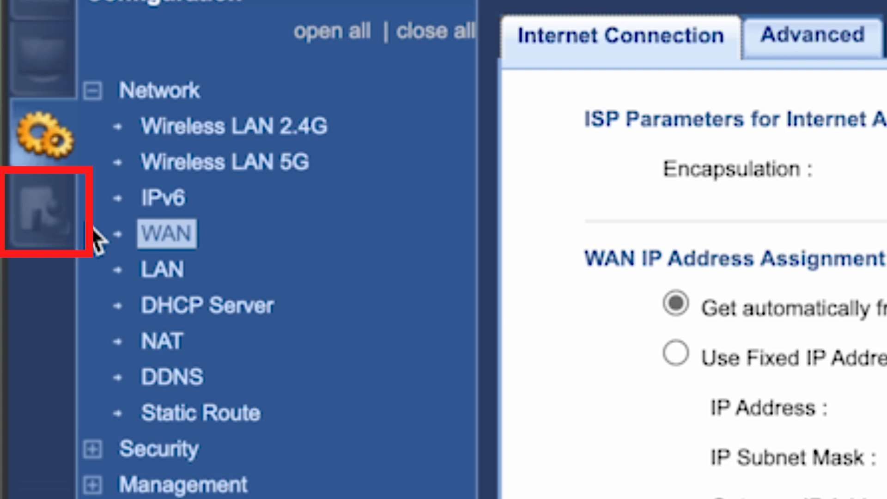
left_click(55, 224)
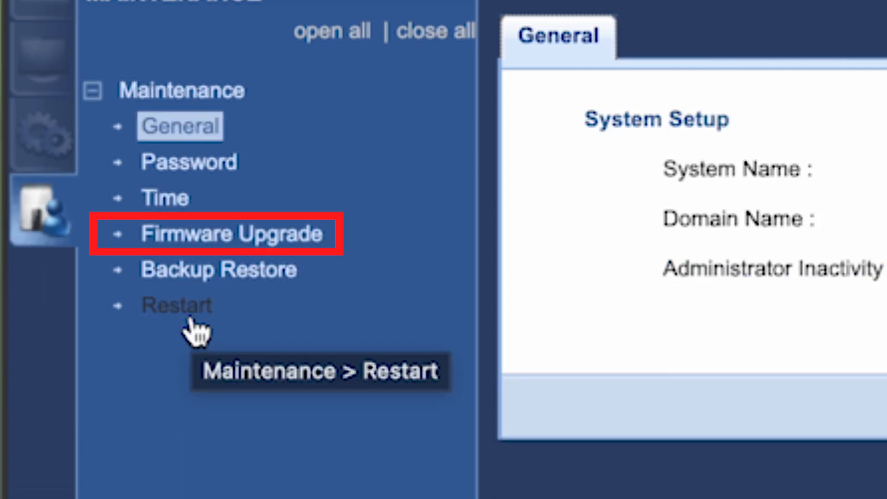
Review the Firmware Upgrade page, then restart the router from Maintenance > Restart
left_click(212, 250)
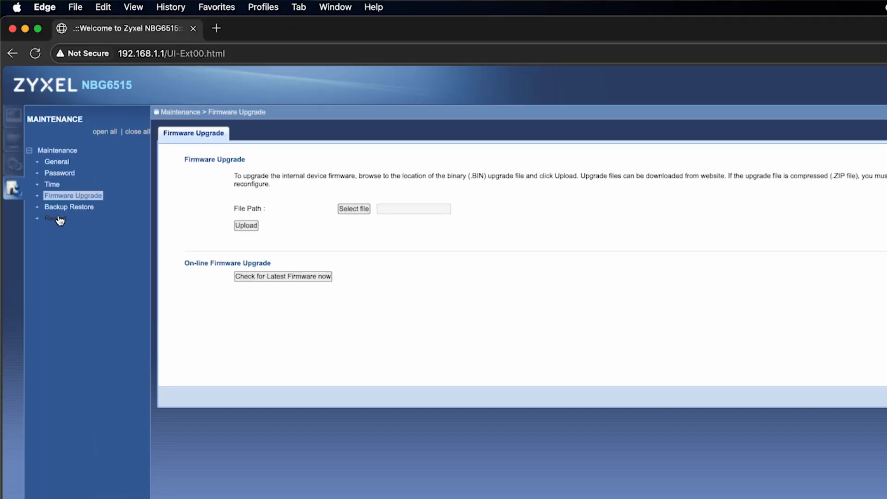
left_click(56, 218)
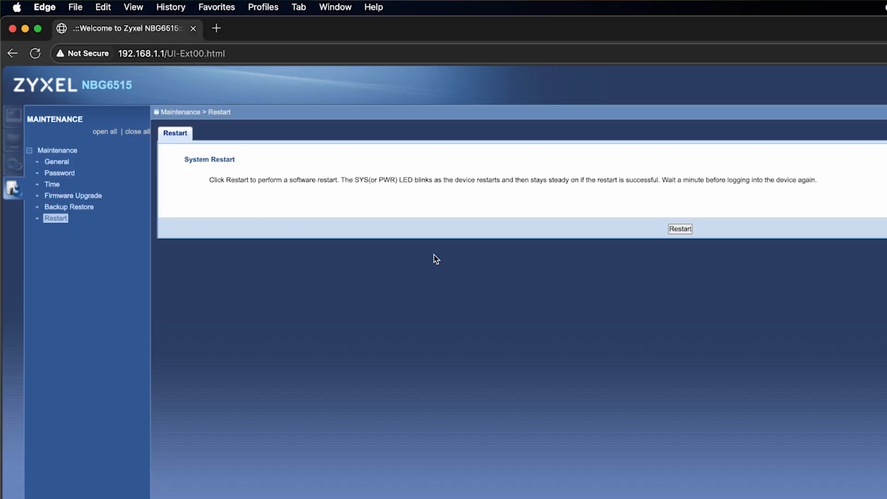
left_click(680, 229)
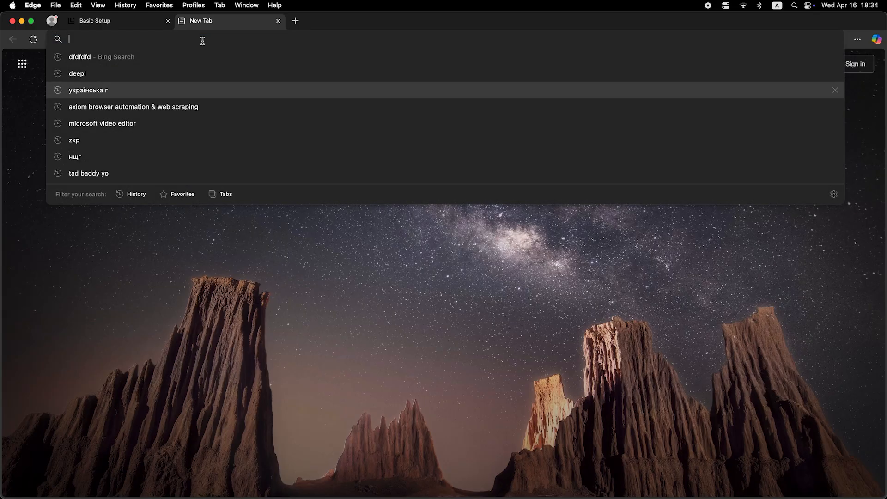
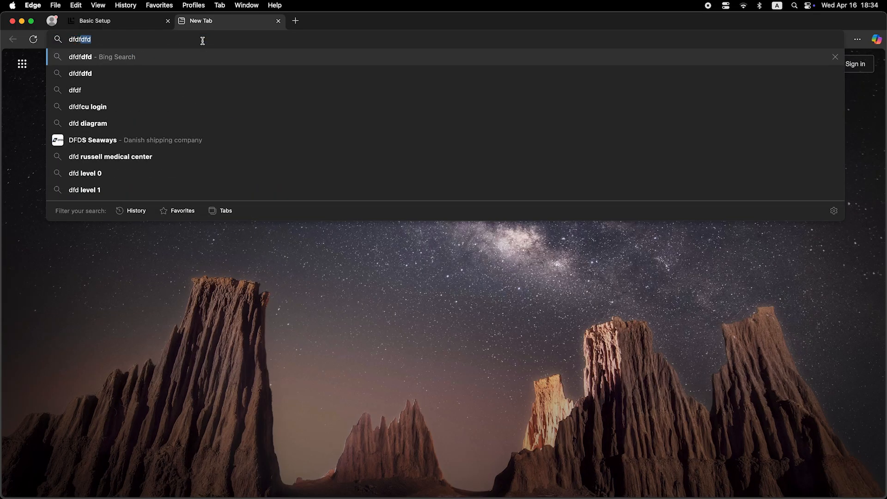